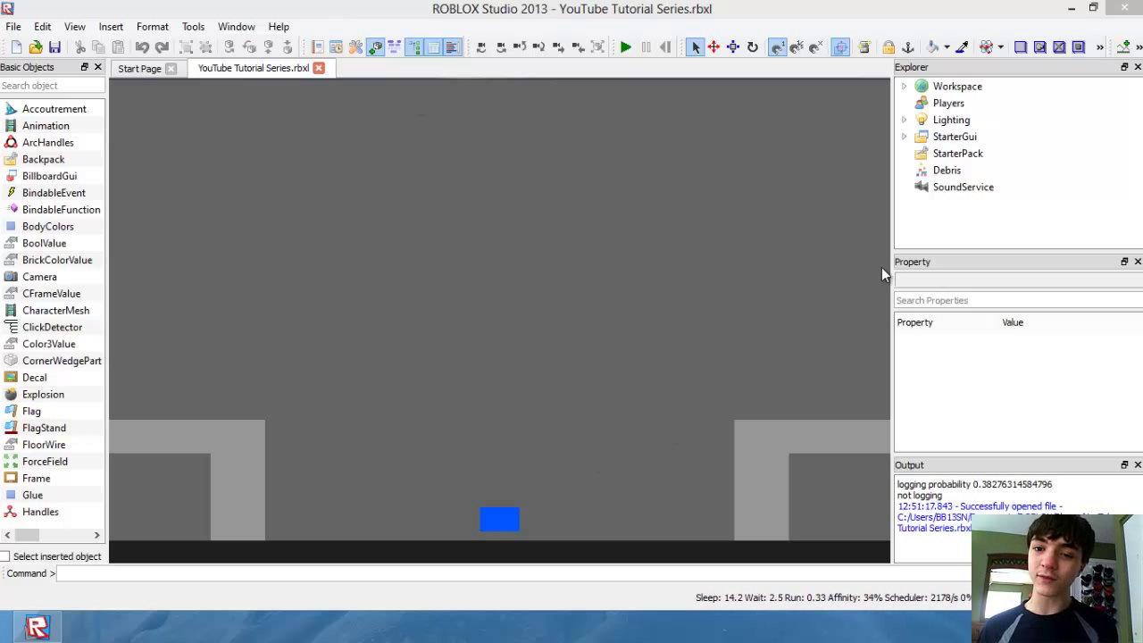
# Select StarterGui in the Explorer to inspect its LocalScript and 2DGame children.
pyautogui.click(892, 141)
# Delete the LocalScript and 2DGame from StarterGui.
pyautogui.click(904, 136)
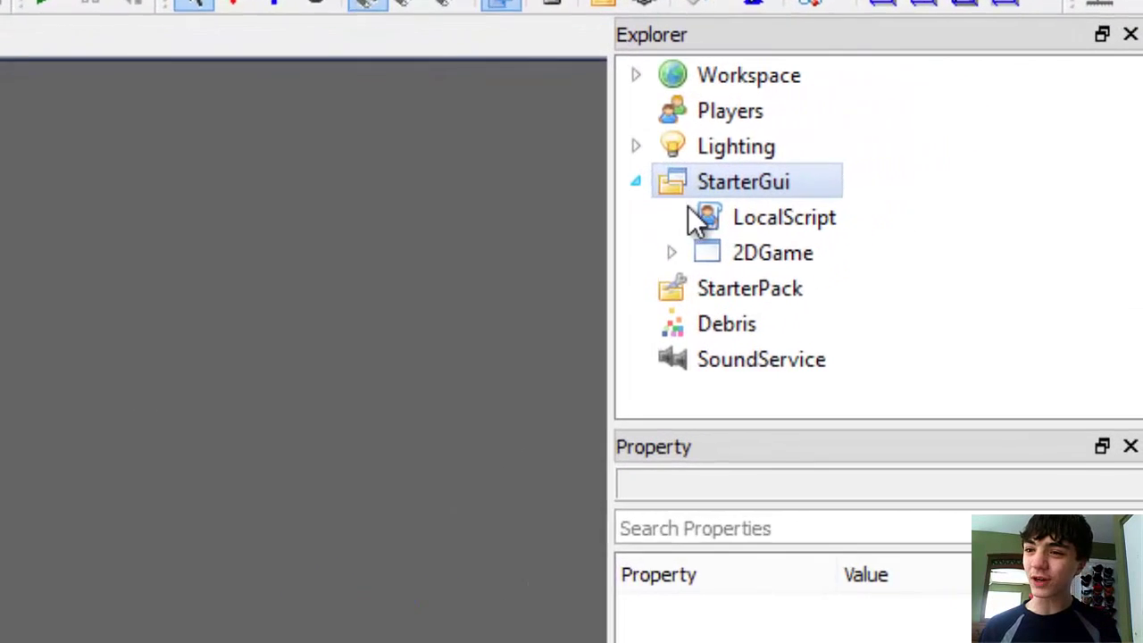
pyautogui.click(704, 218)
pyautogui.press('Delete')
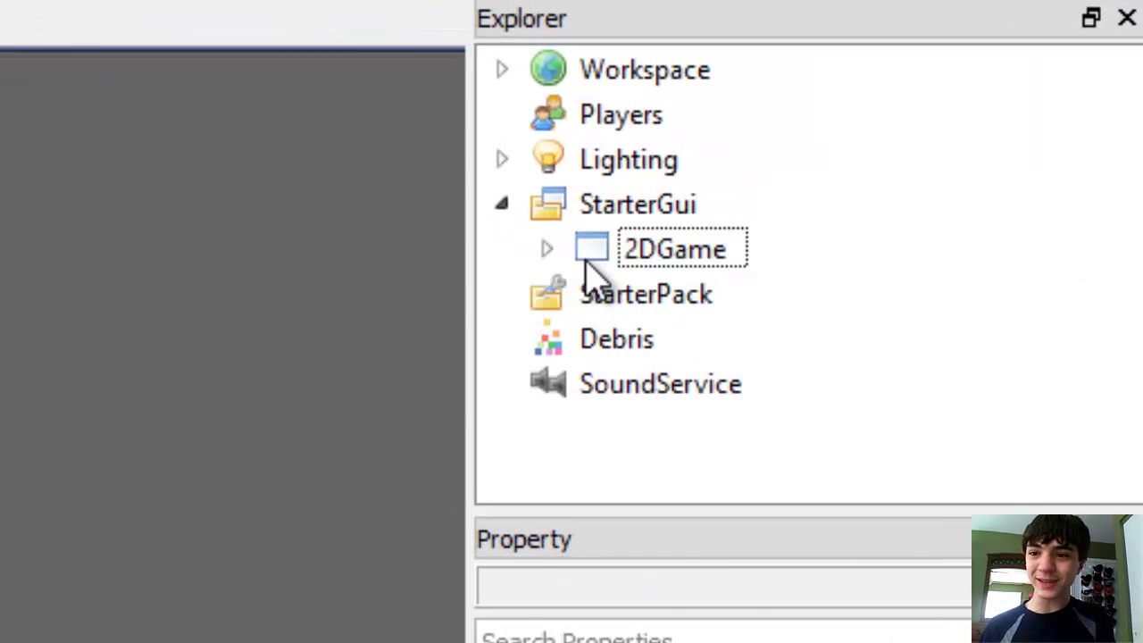
pyautogui.click(585, 259)
pyautogui.press('Delete')
# Delete Enemy and Lazer from Lighting.
pyautogui.click(501, 159)
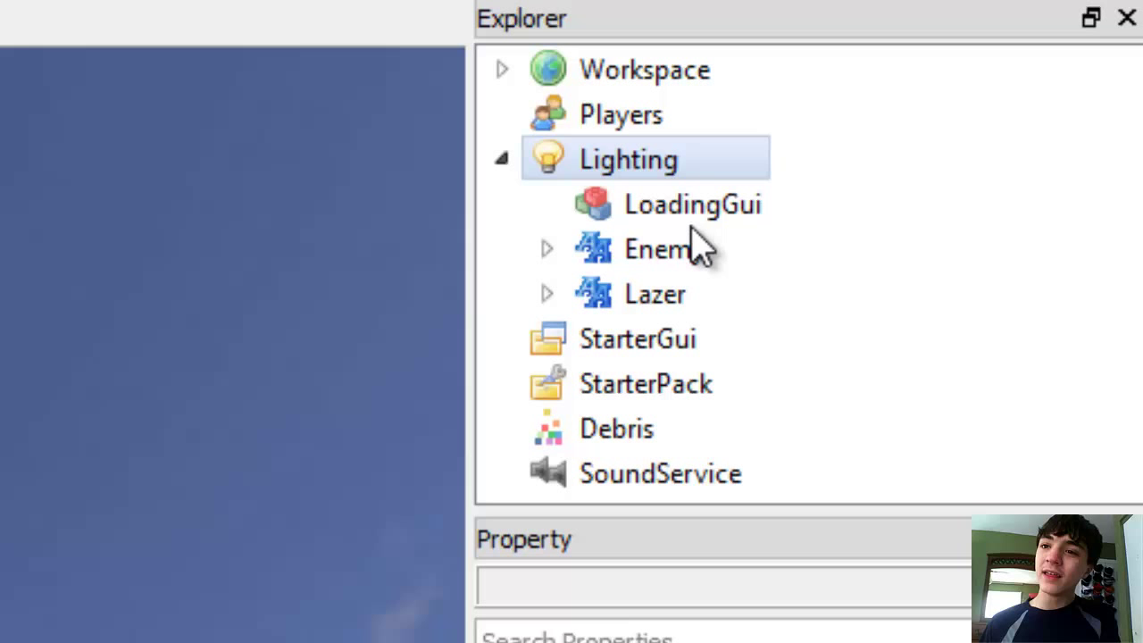
pyautogui.click(597, 252)
pyautogui.press('Delete')
pyautogui.click(625, 248)
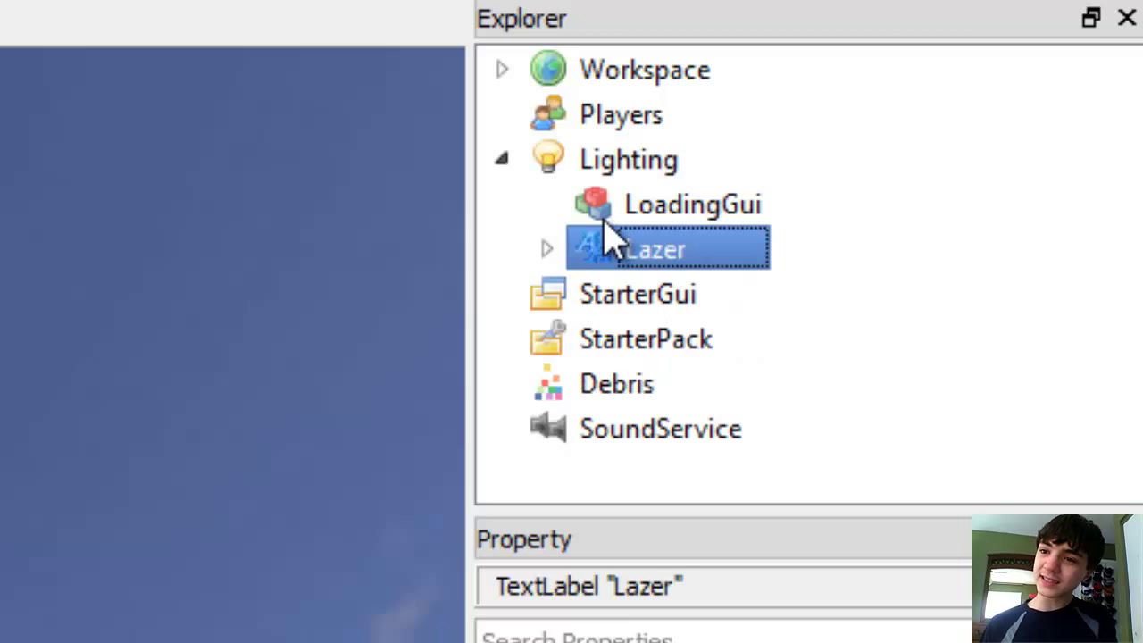
pyautogui.press('Delete')
# Delete the Script and UpdateRate from Workspace.
pyautogui.click(501, 69)
pyautogui.click(643, 158)
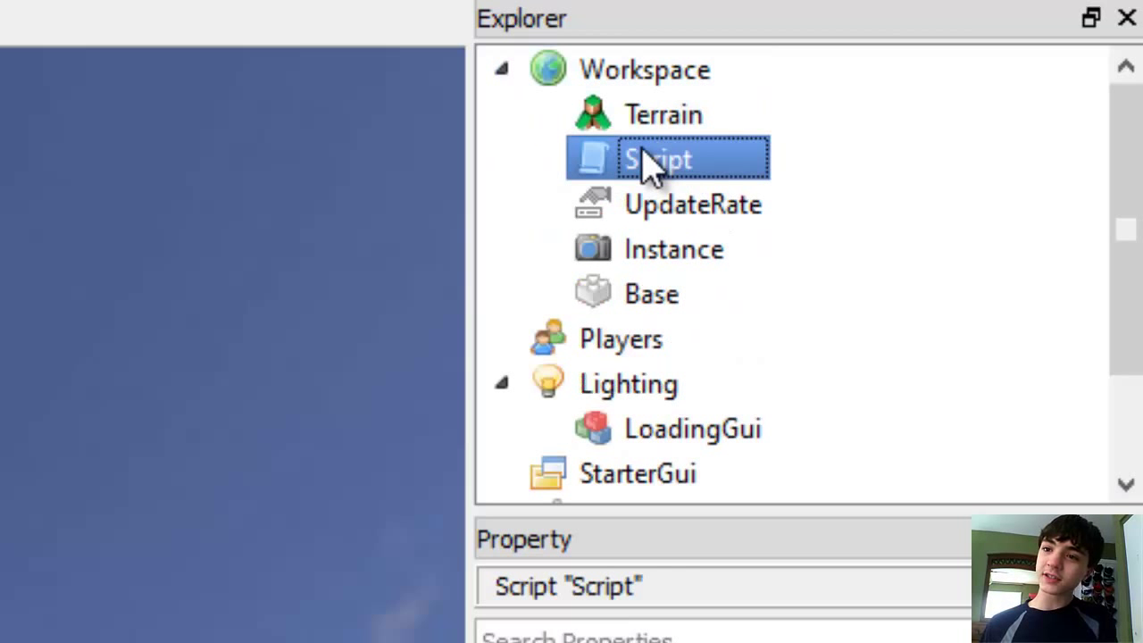
pyautogui.press('Delete')
pyautogui.click(666, 166)
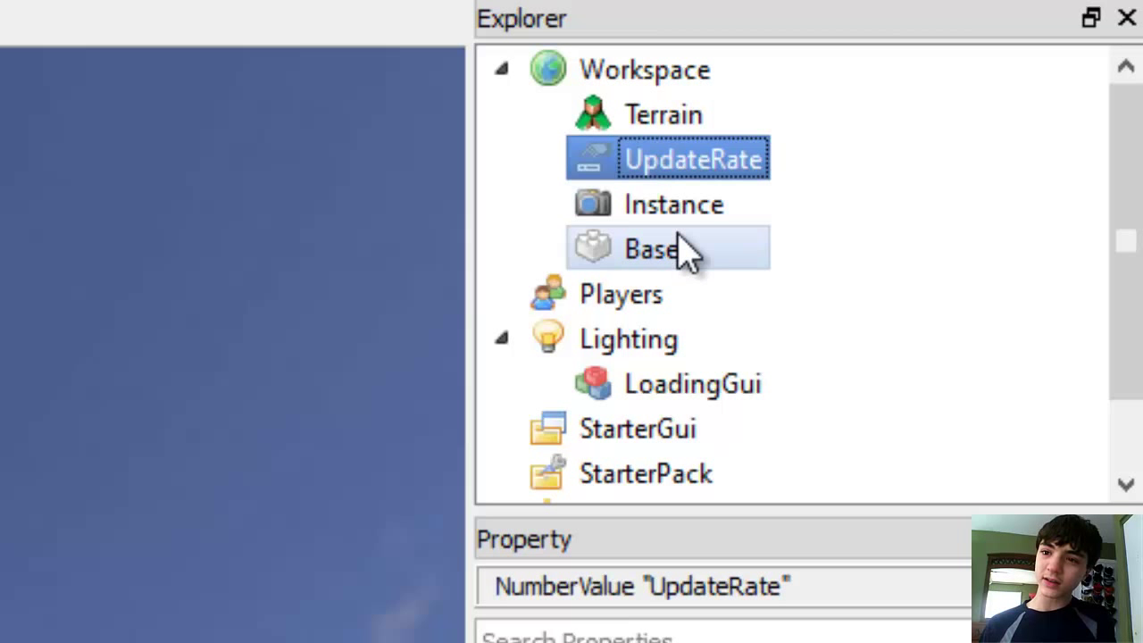
pyautogui.press('Delete')
pyautogui.click(52, 502)
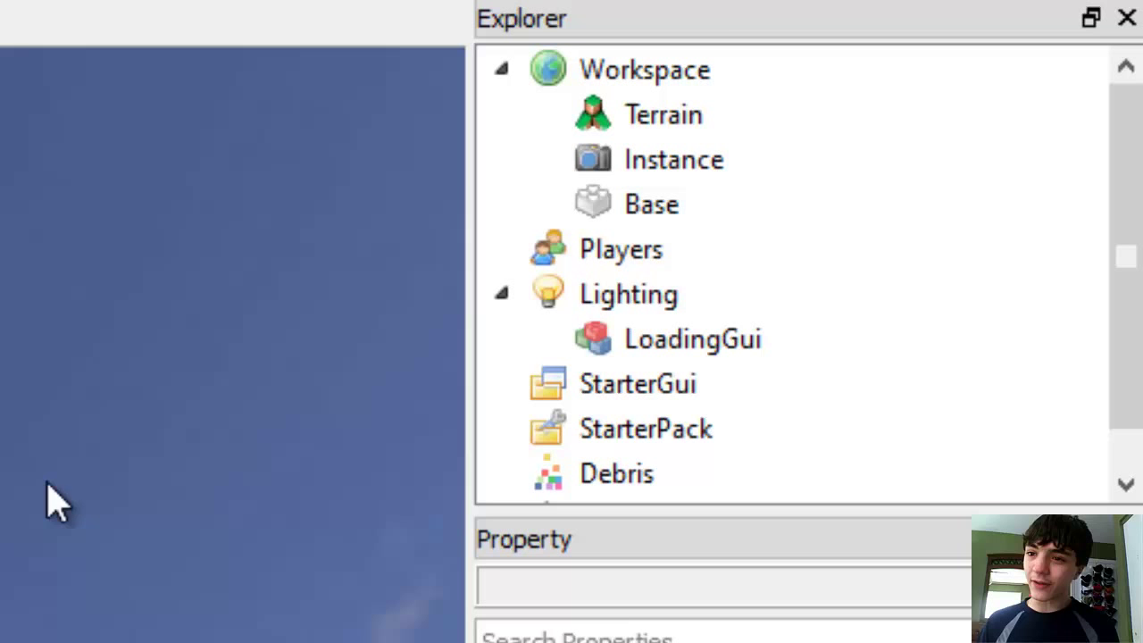
# Delete LoadingGui and look across the remaining baseplate.
pyautogui.click(725, 339)
pyautogui.press('Delete')
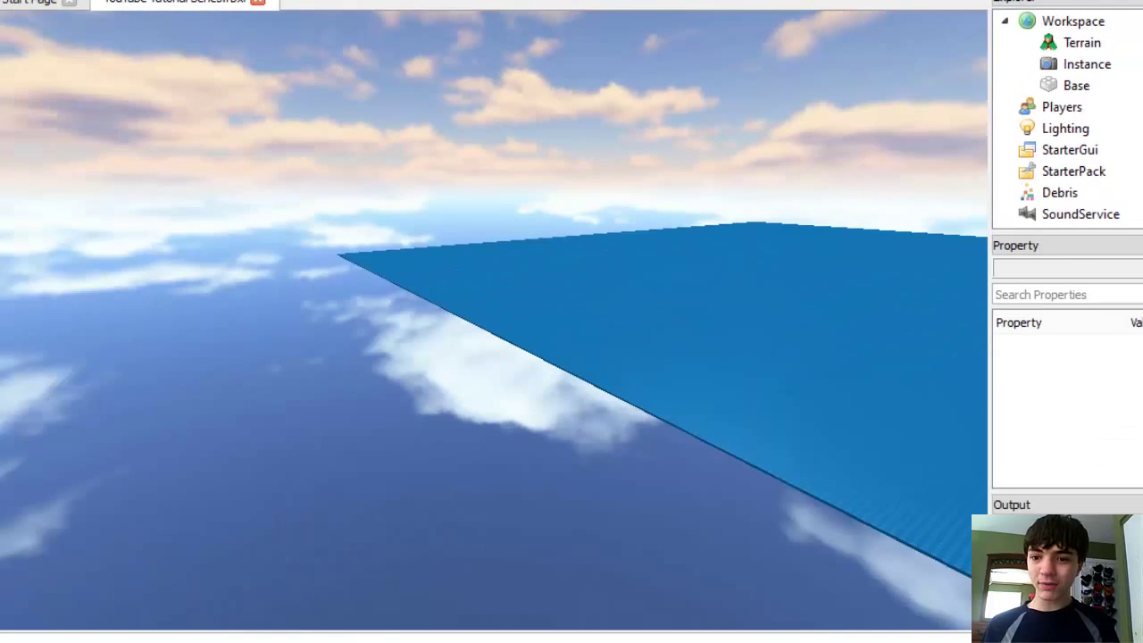
pyautogui.press('d')
pyautogui.moveTo(767, 205); pyautogui.dragTo(766, 205, button='right')
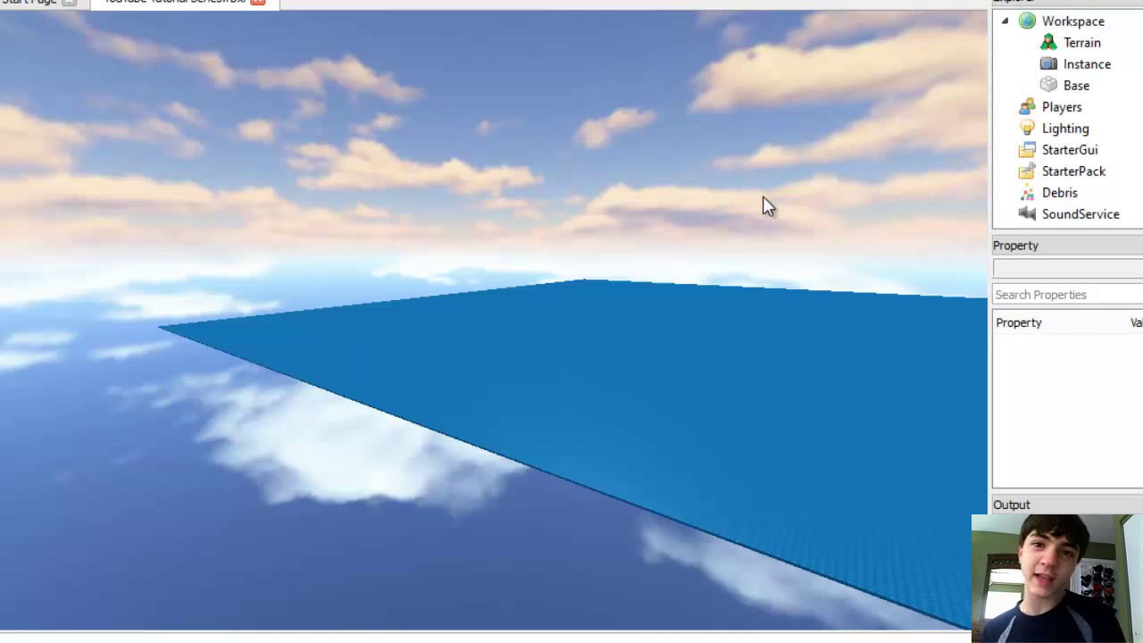
pyautogui.moveTo(763, 198); pyautogui.dragTo(763, 198, button='right')
pyautogui.moveTo(589, 199); pyautogui.dragTo(584, 215, button='right')
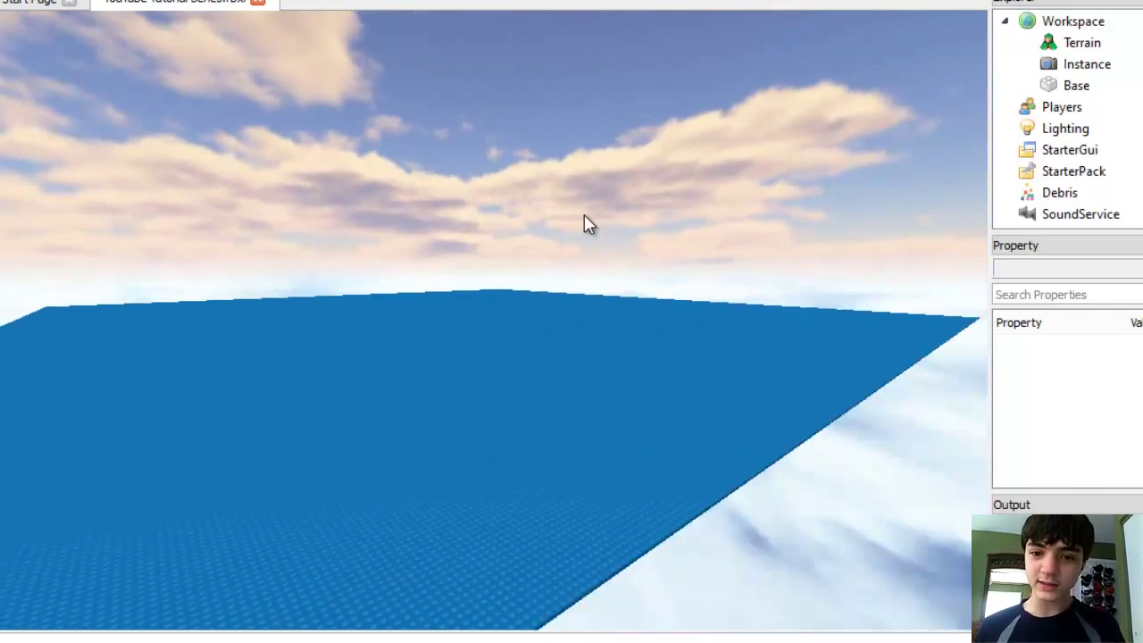
pyautogui.press('a')
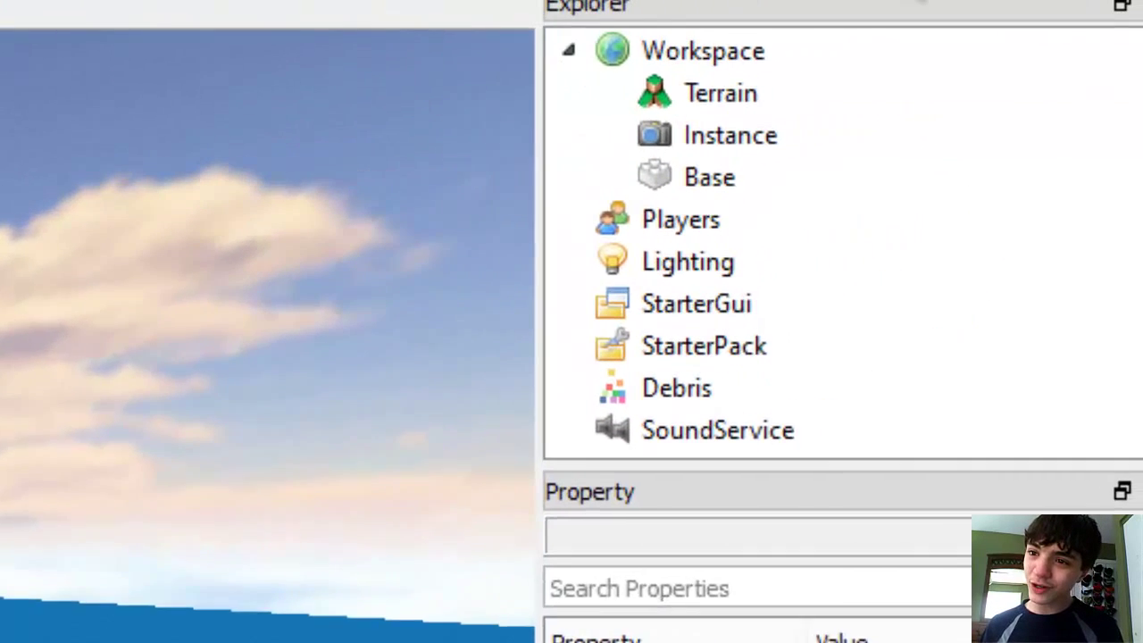
# Insert an empty Model into Workspace, duplicate it, and nest the copies inside the first Model.
pyautogui.click(1118, 23)
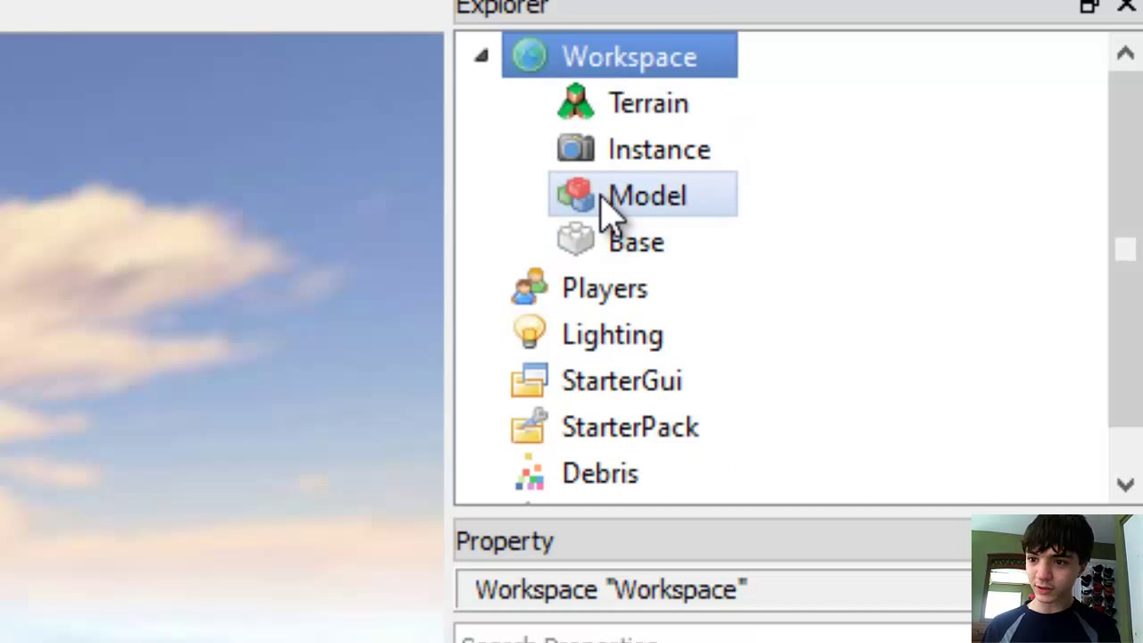
pyautogui.click(617, 199)
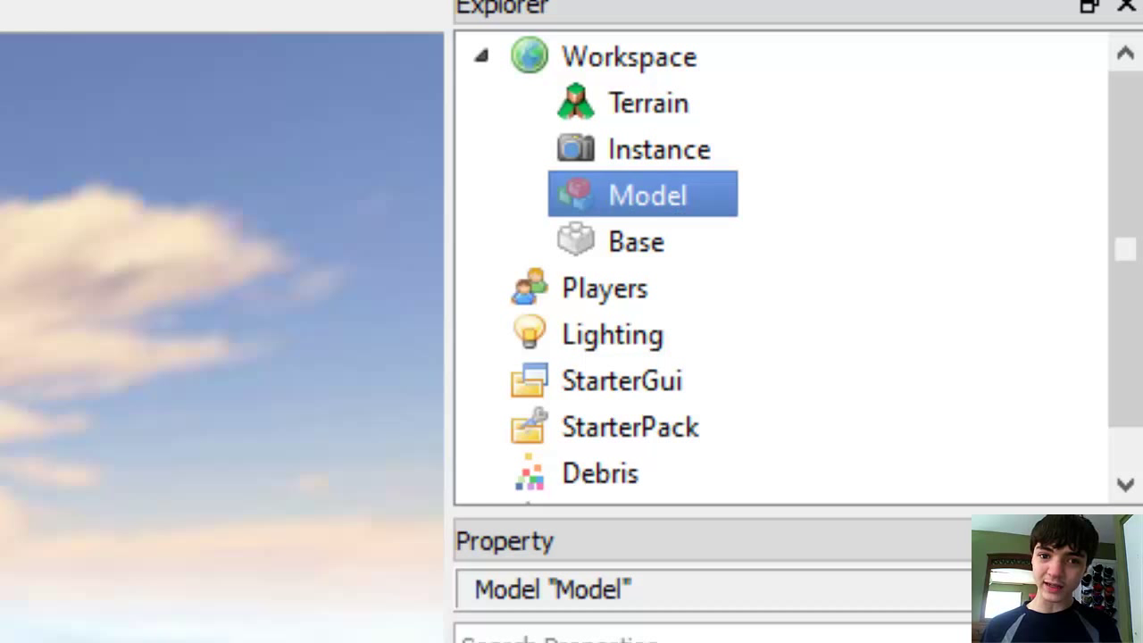
pyautogui.hotkey('ctrl', 'd')
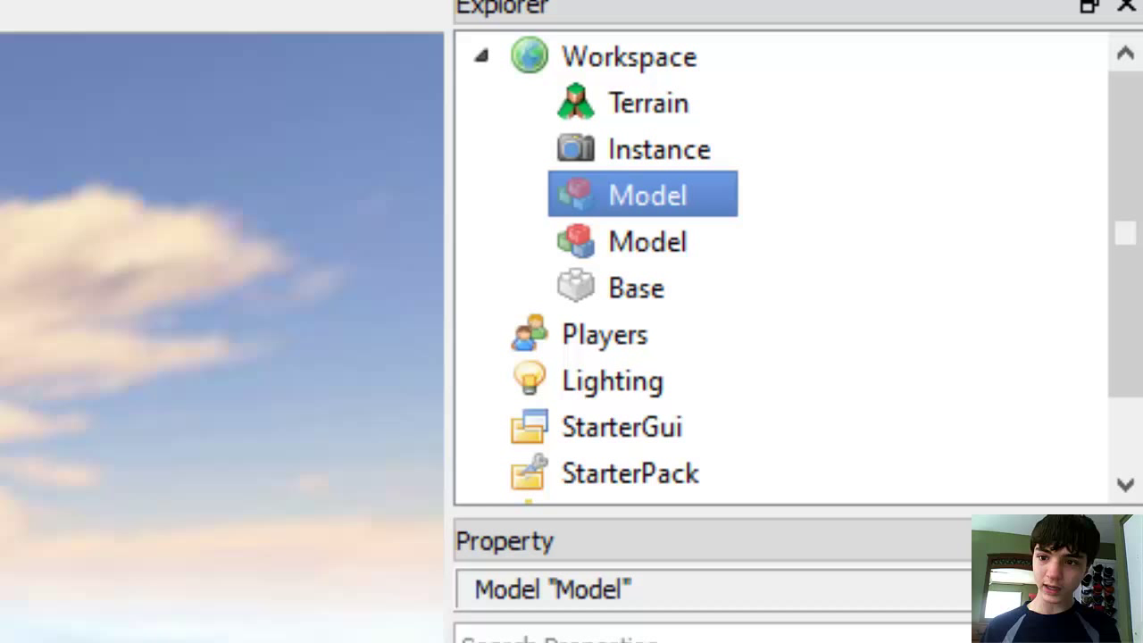
pyautogui.click(660, 245)
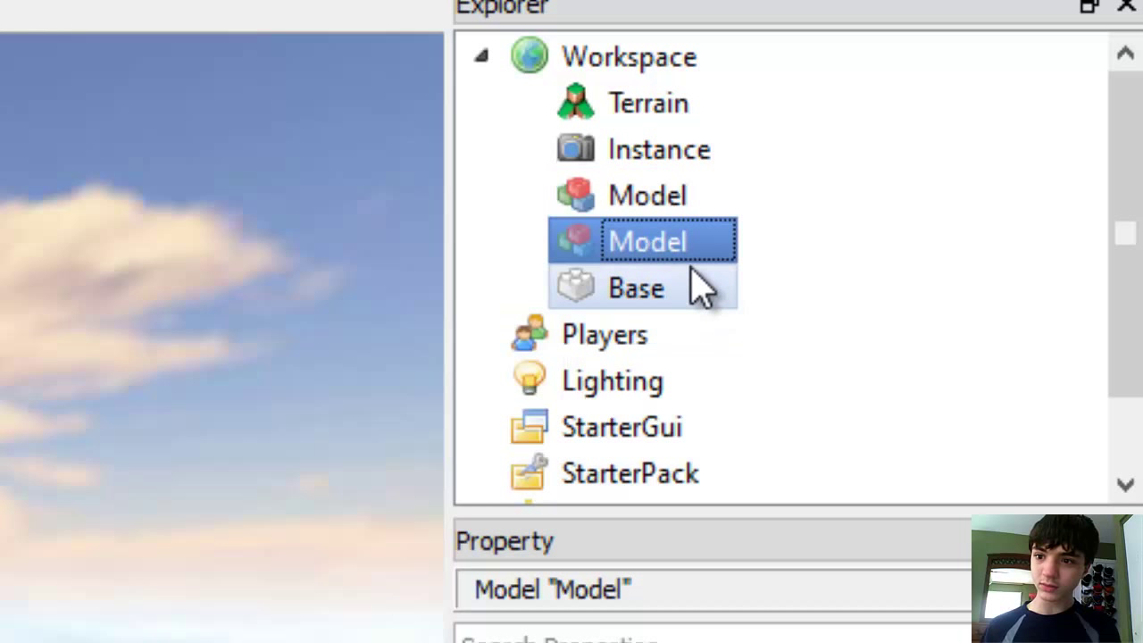
pyautogui.moveTo(681, 254); pyautogui.dragTo(671, 202)
pyautogui.click(671, 198)
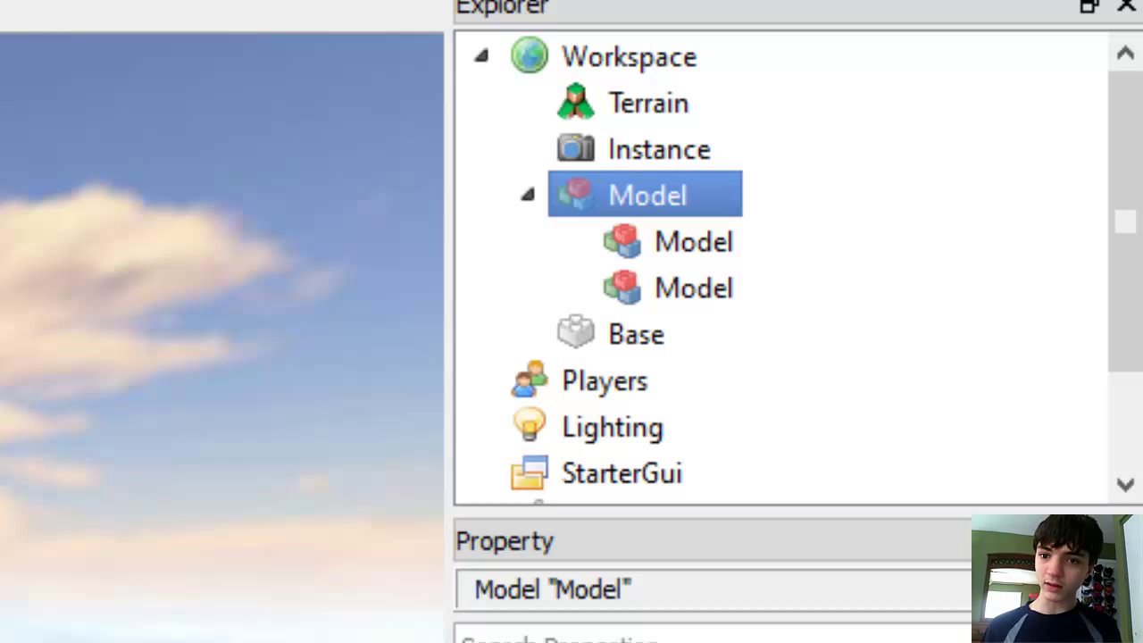
pyautogui.click(728, 286)
# Rename the parent Model to Tycoon.
pyautogui.click(694, 198)
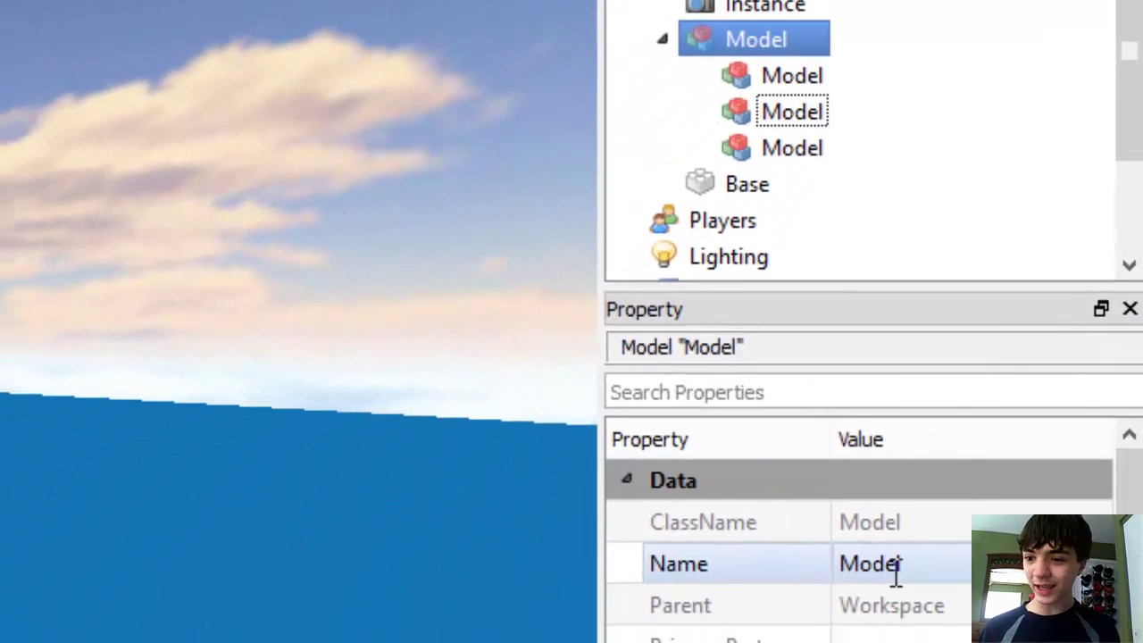
pyautogui.click(900, 555)
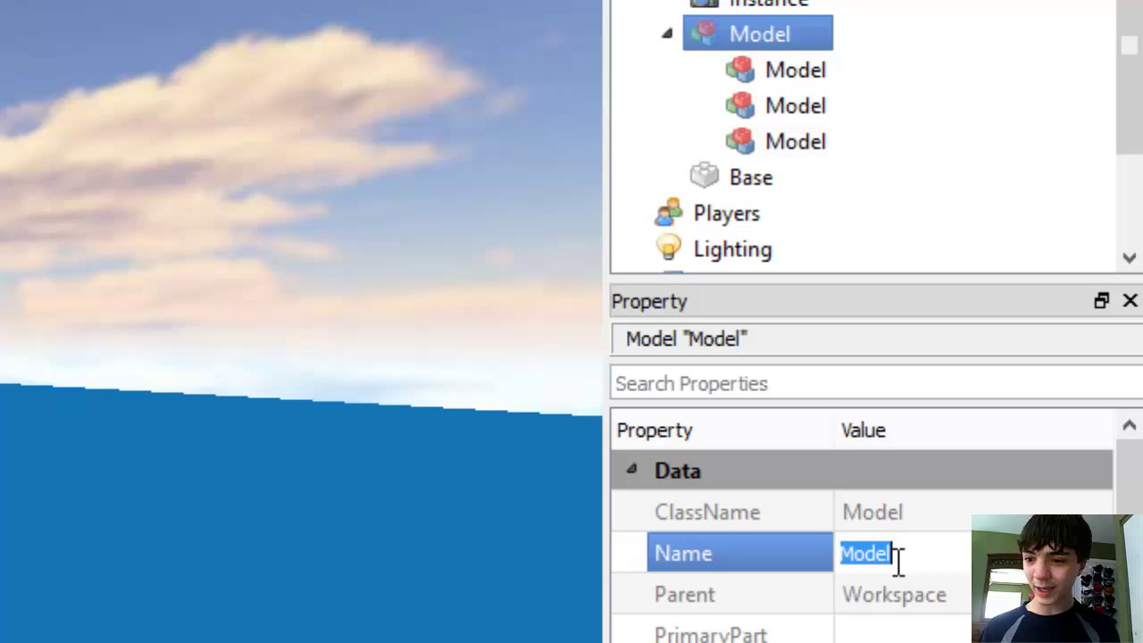
pyautogui.write('Tycoon')
pyautogui.press('Return')
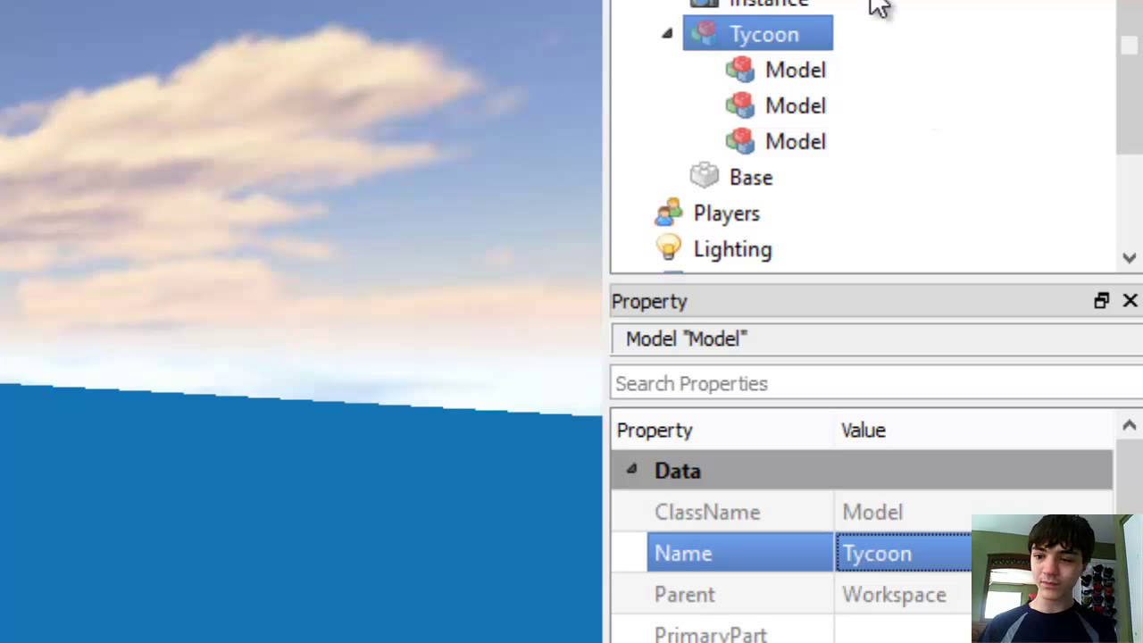
# Rename the first child Model under Tycoon to Products.
pyautogui.click(765, 70)
pyautogui.click(922, 552)
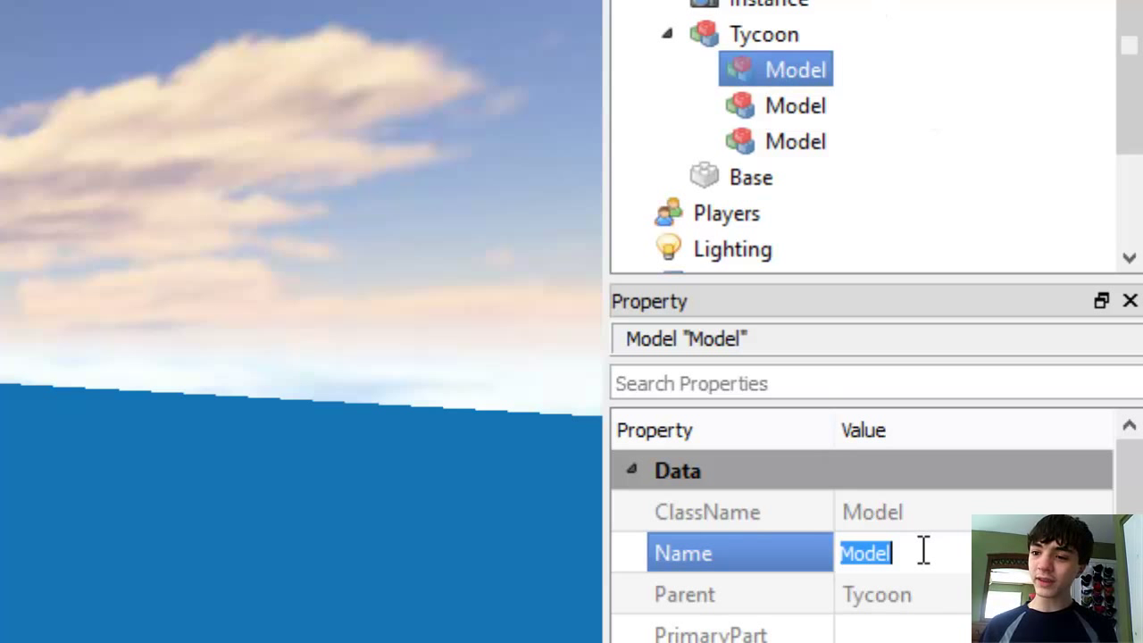
pyautogui.write('Pur')
pyautogui.press('BackSpace')
pyautogui.press('BackSpace')
pyautogui.press('BackSpace')
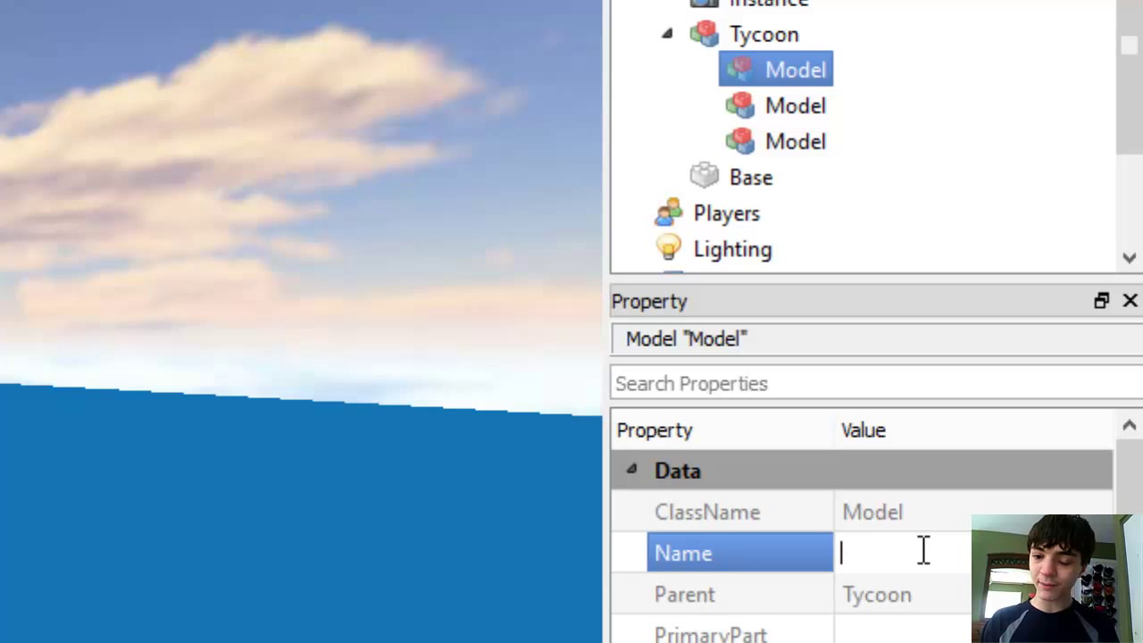
pyautogui.write('Products')
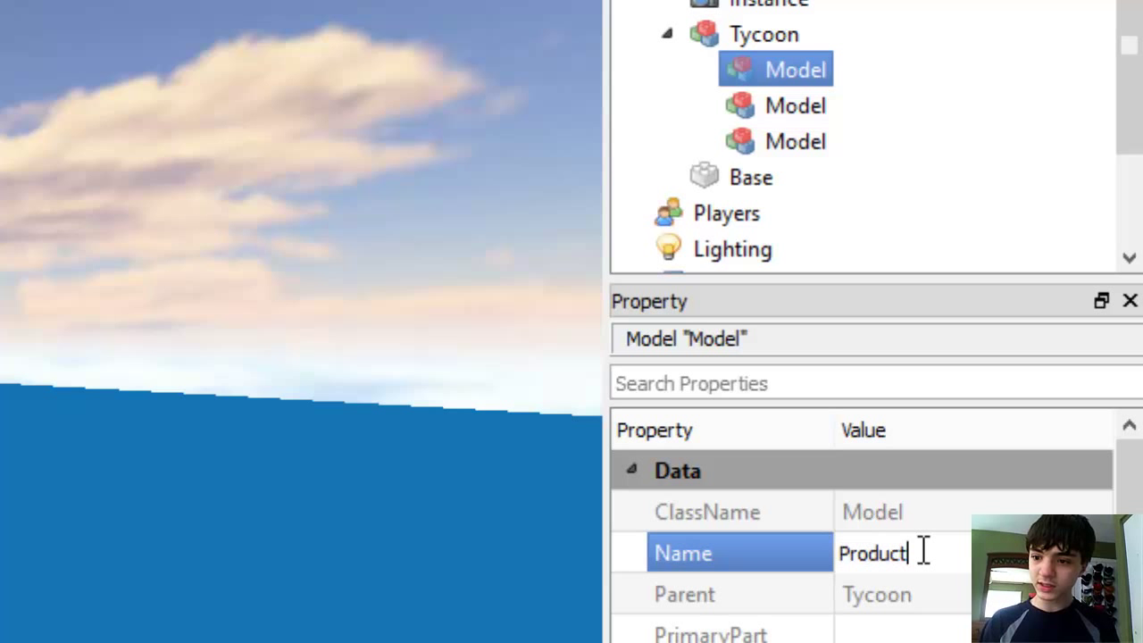
pyautogui.press('Return')
# Rename the second child Model to Purchasing.
pyautogui.click(809, 105)
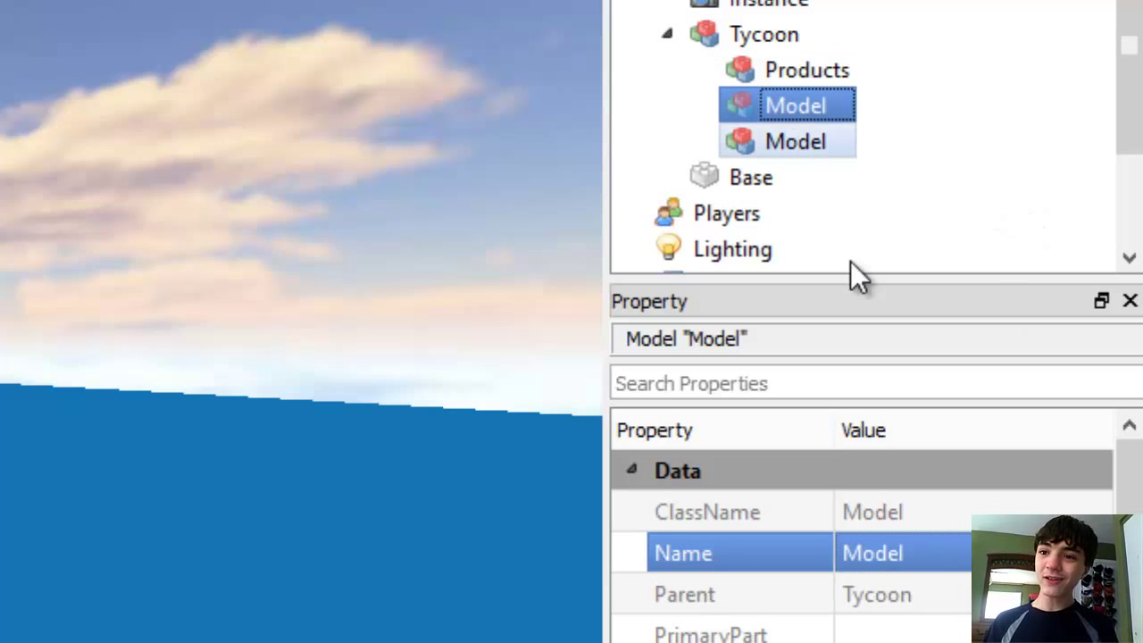
pyautogui.click(967, 552)
pyautogui.write('Purchasing')
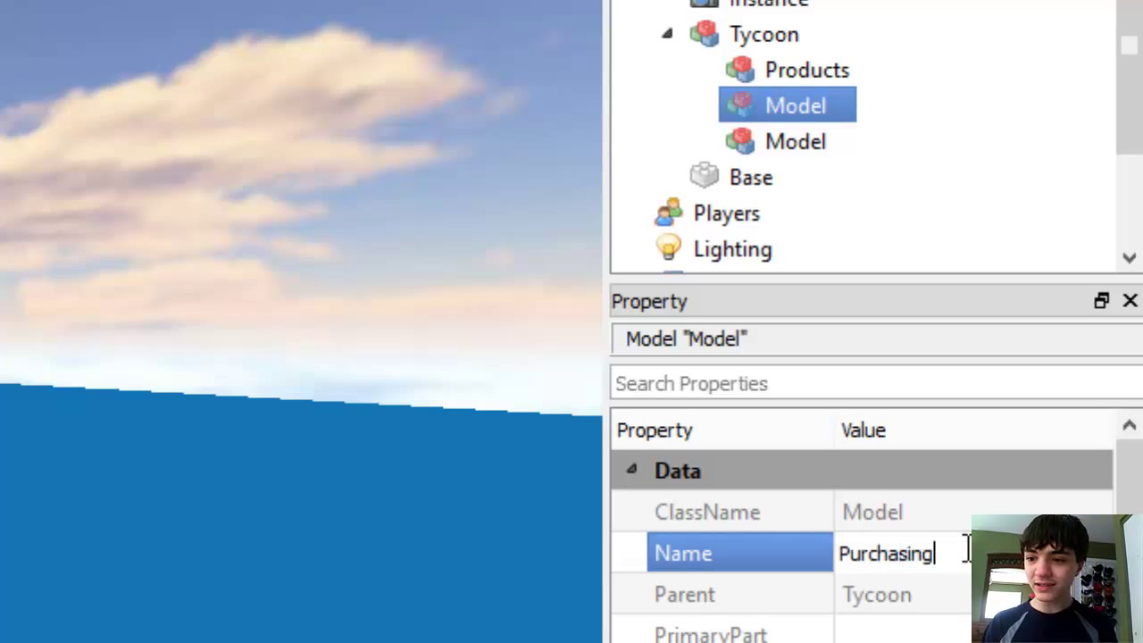
pyautogui.press('Return')
# Rename the last child Model to MoneyBricks.
pyautogui.click(829, 129)
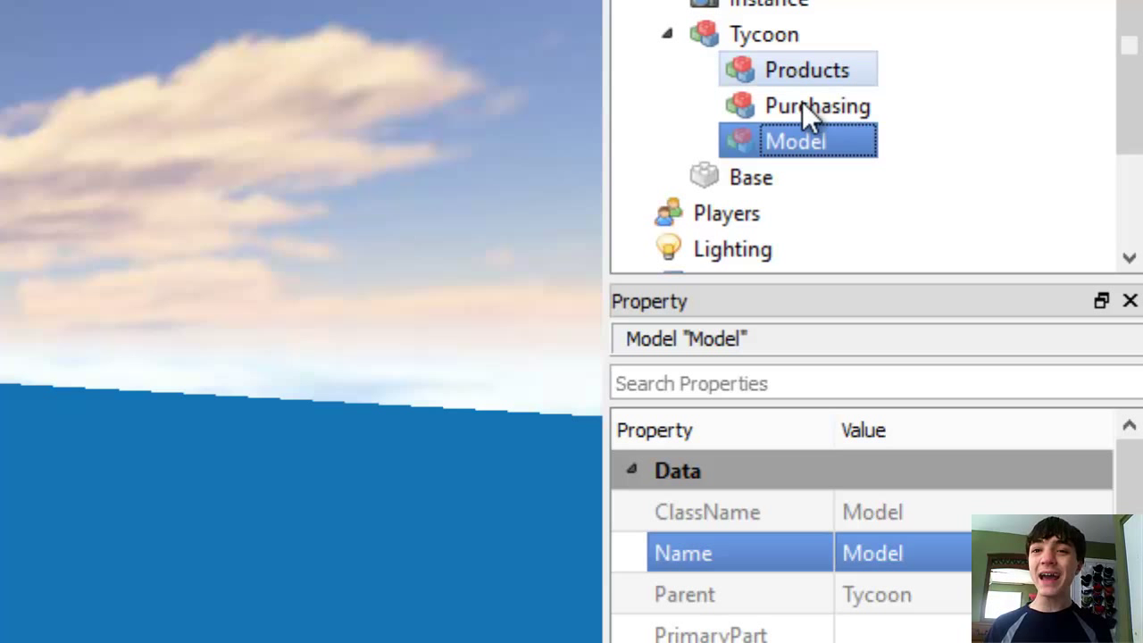
pyautogui.click(945, 545)
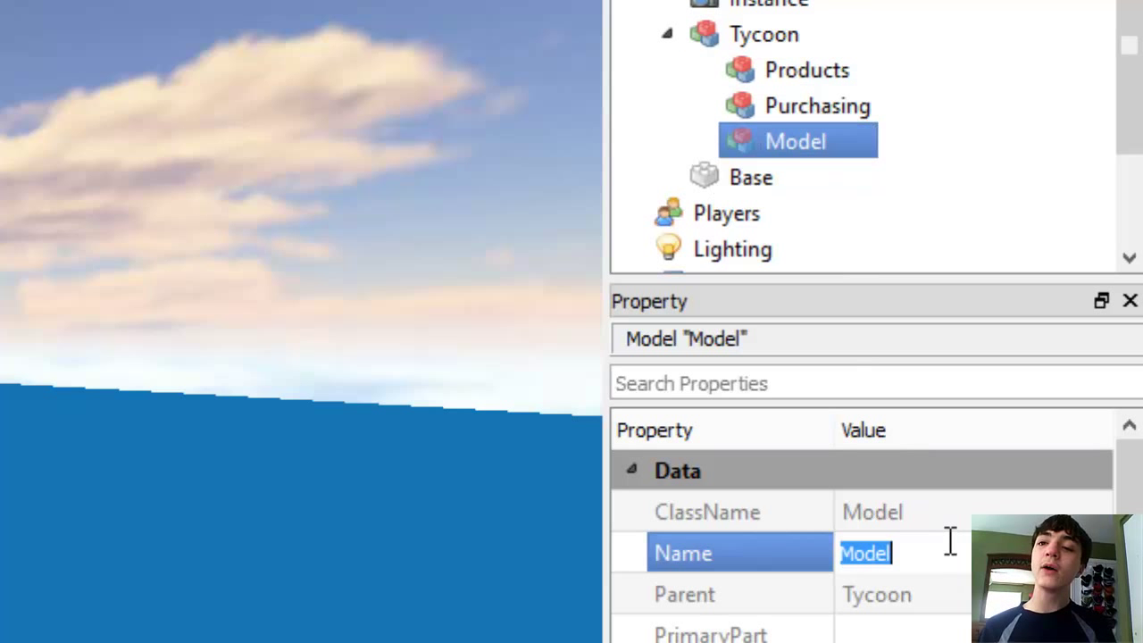
pyautogui.write('Bricks')
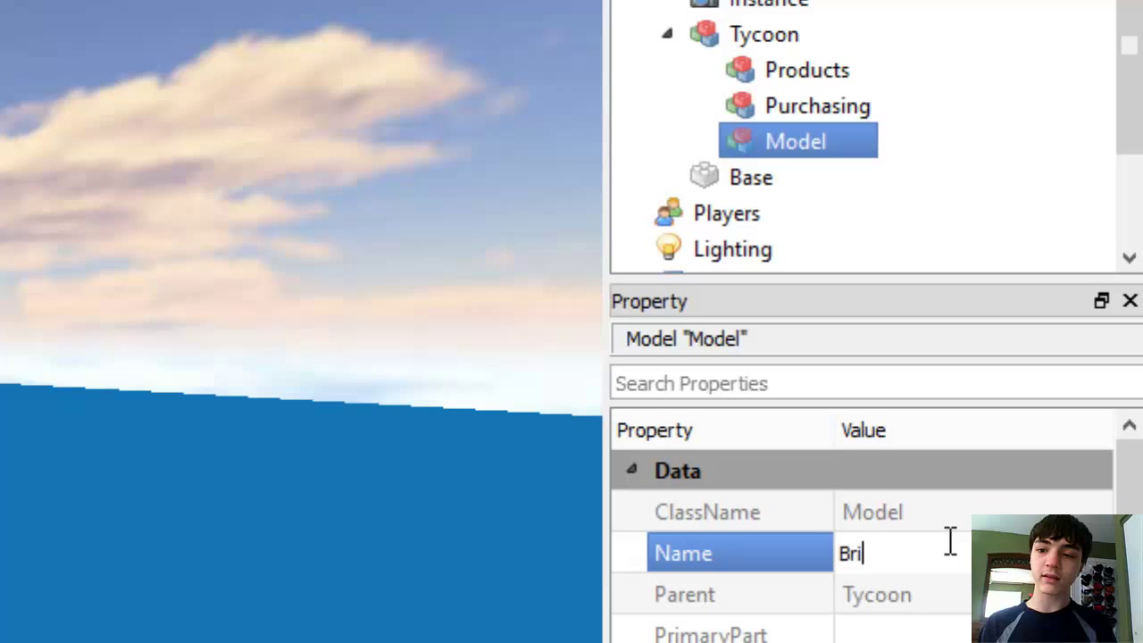
pyautogui.press('BackSpace')
pyautogui.press('BackSpace')
pyautogui.press('BackSpace')
pyautogui.press('BackSpace')
pyautogui.press('BackSpace')
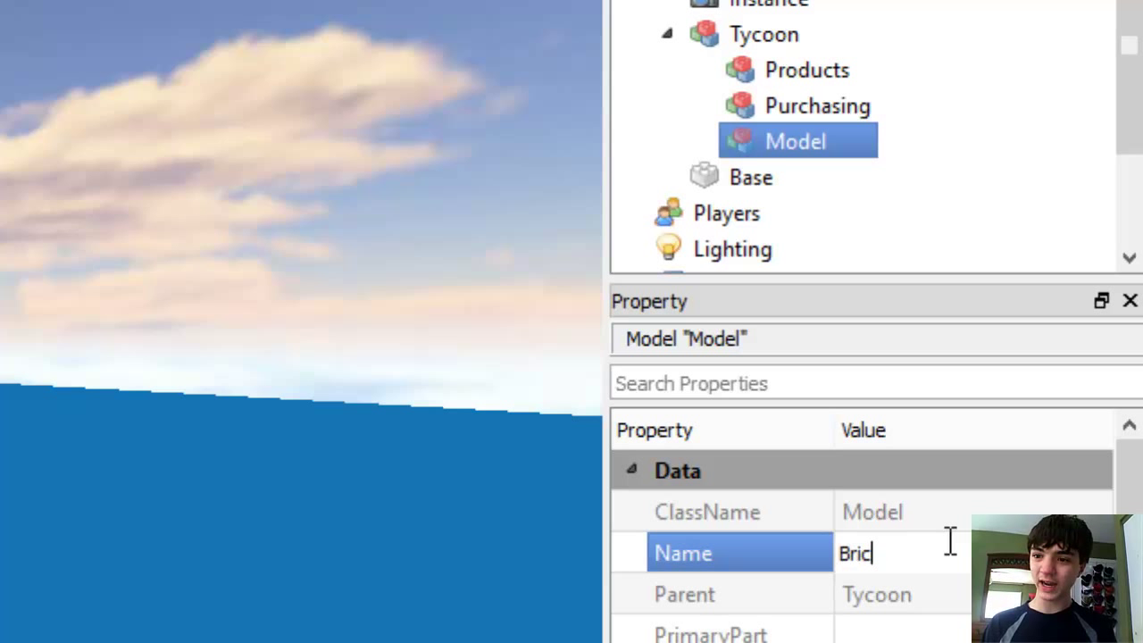
pyautogui.press('BackSpace')
pyautogui.write('MoneyBrick')
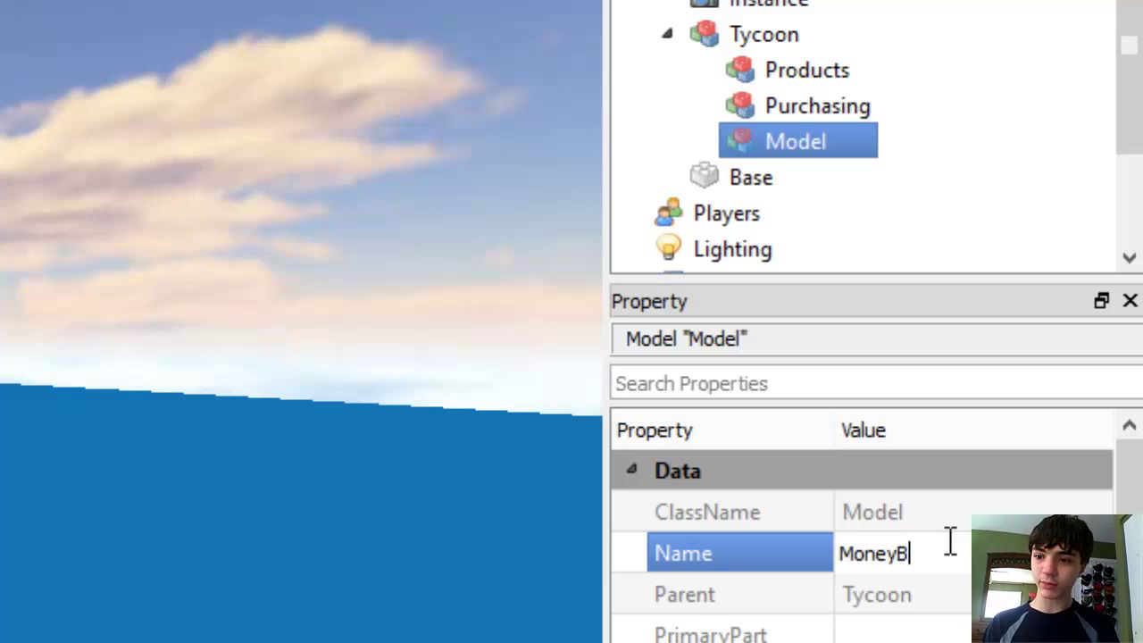
pyautogui.write('s')
pyautogui.press('Return')
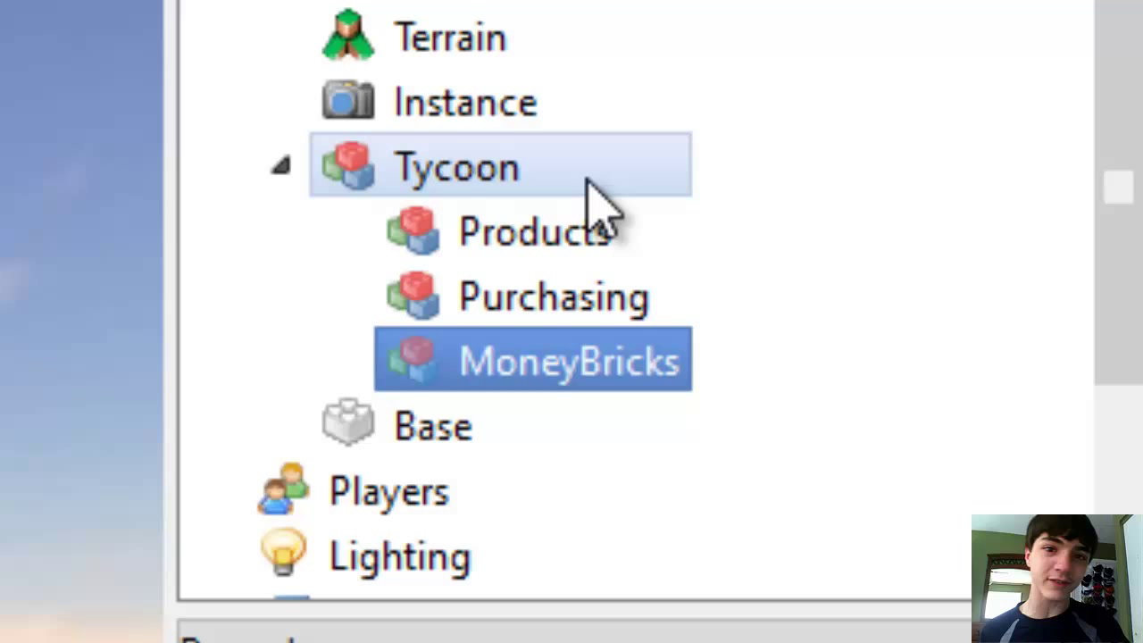
pyautogui.click(585, 180)
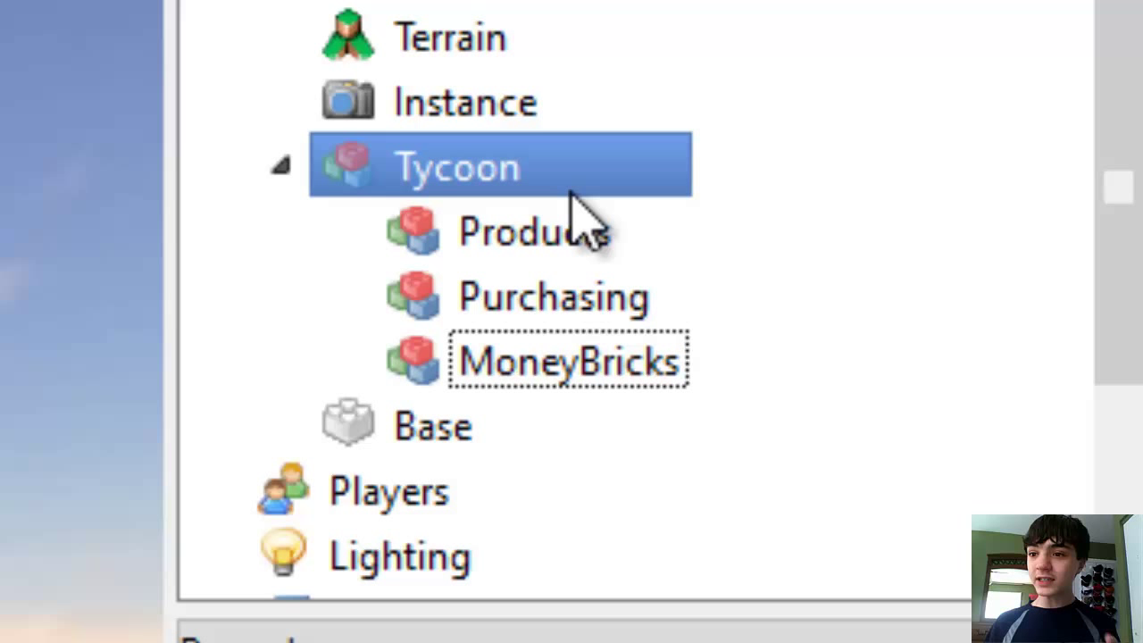
pyautogui.click(596, 230)
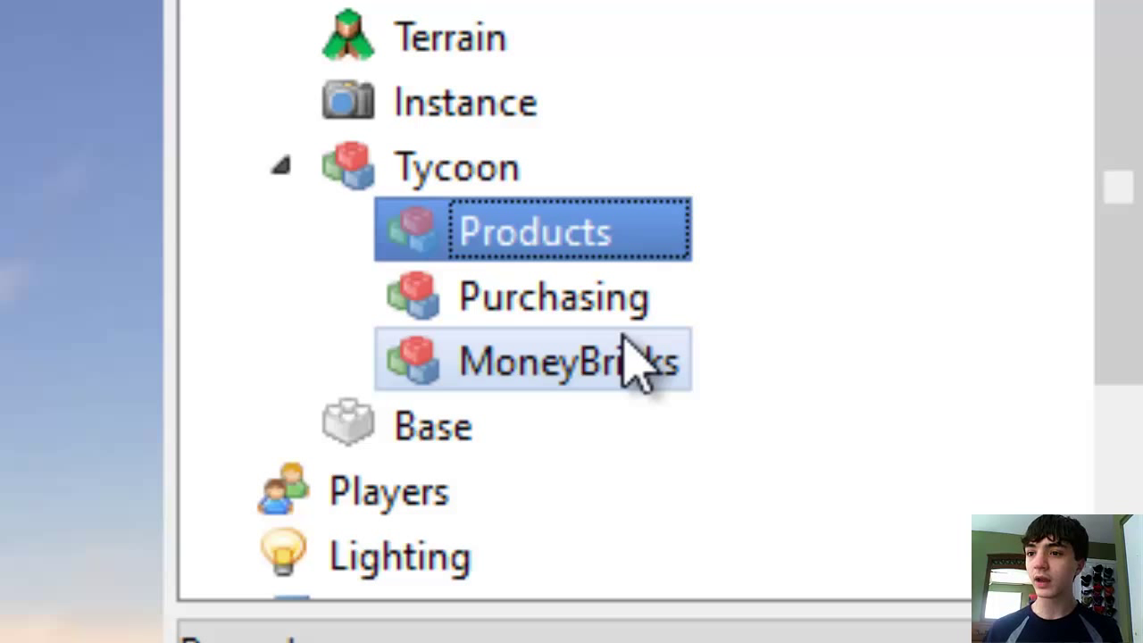
pyautogui.click(529, 308)
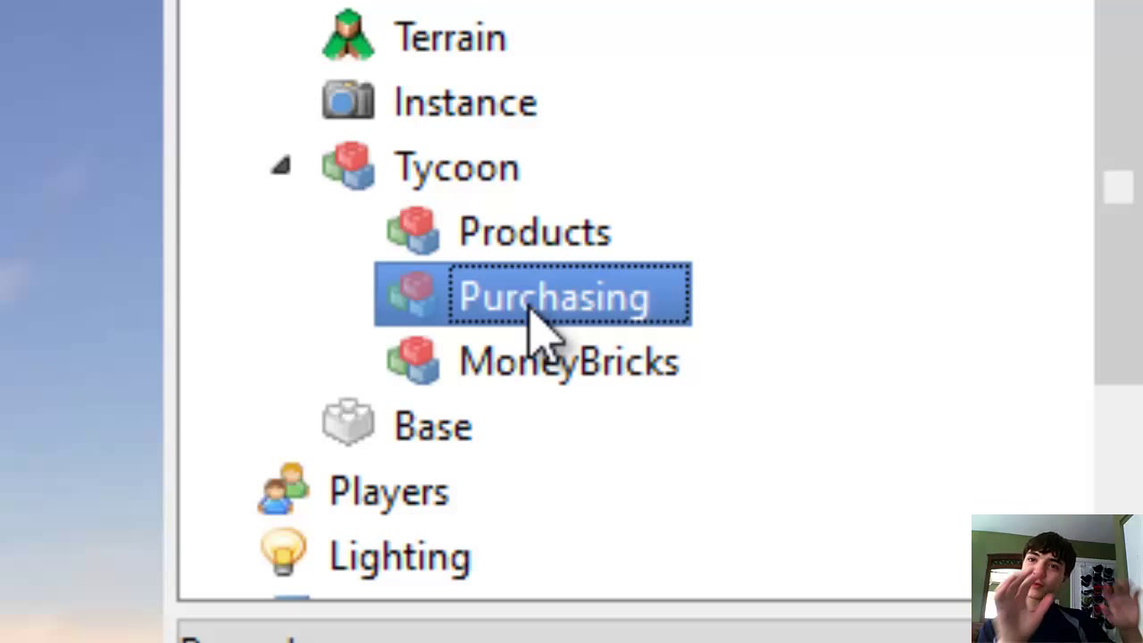
pyautogui.click(589, 347)
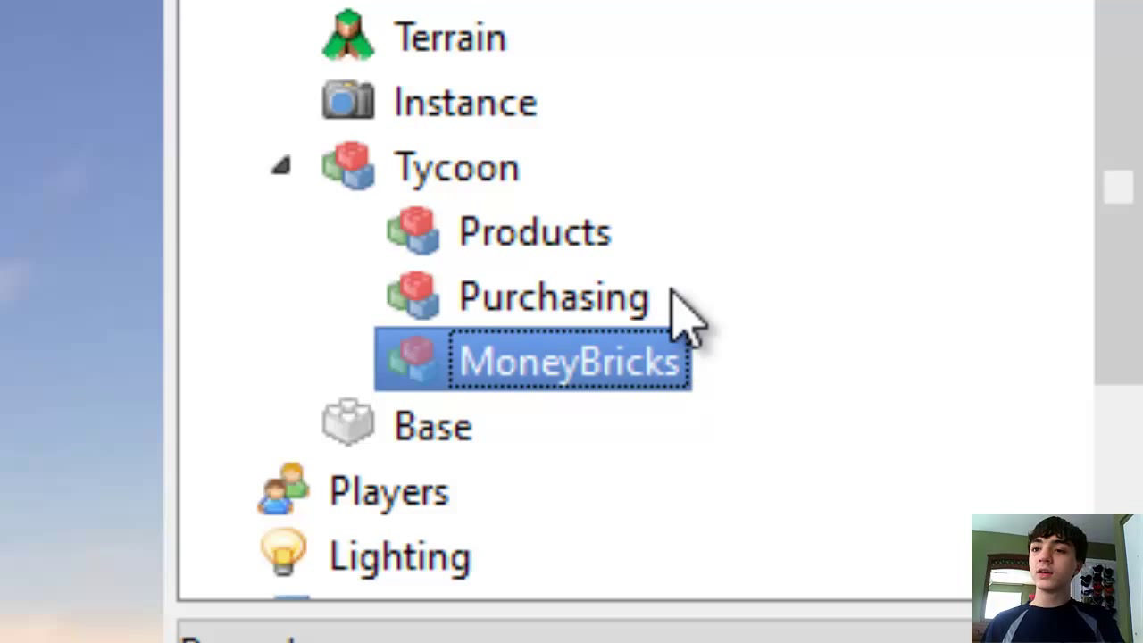
pyautogui.click(469, 121)
pyautogui.click(501, 161)
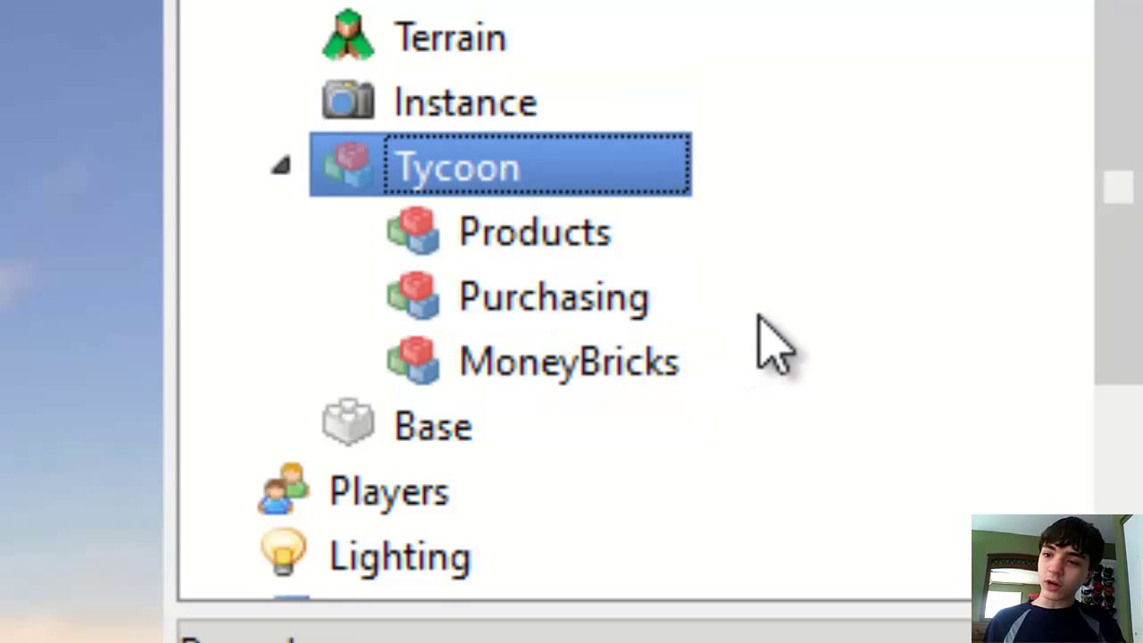
pyautogui.click(847, 259)
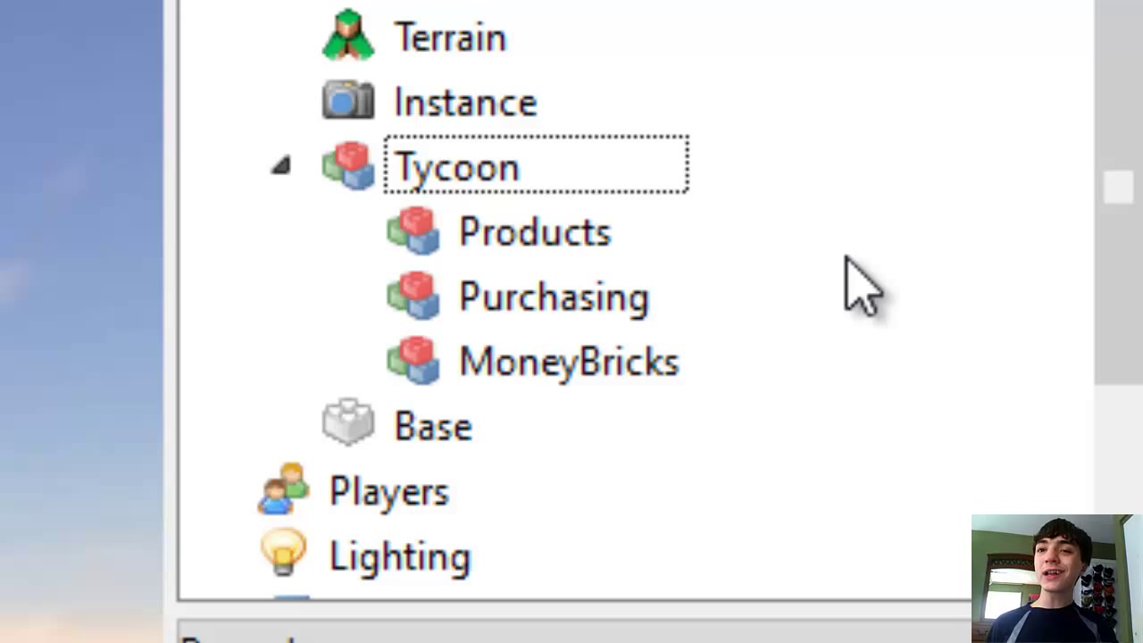